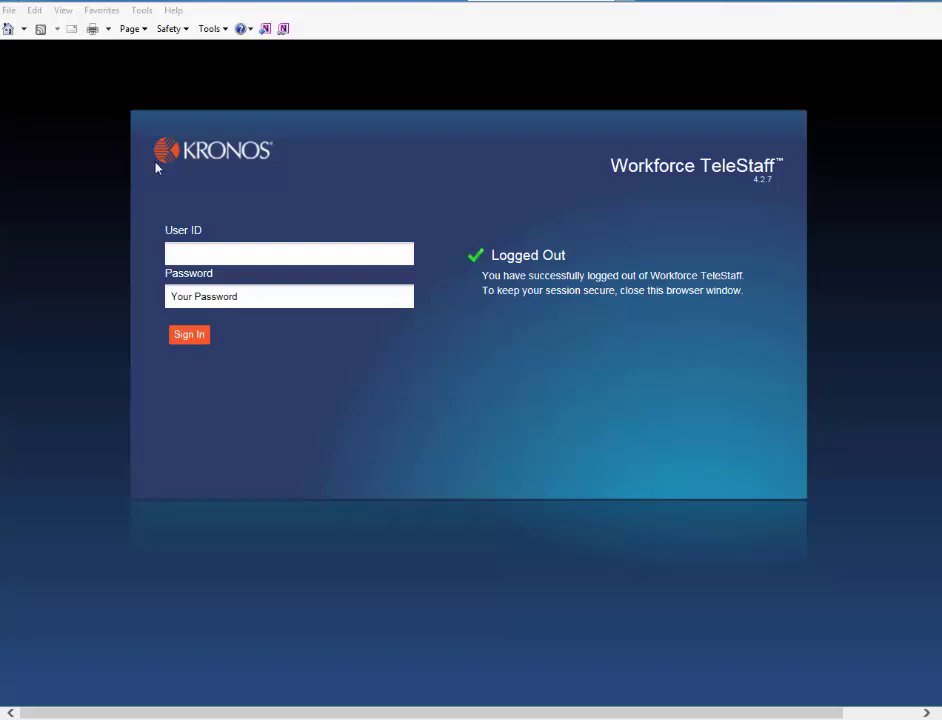
Sign in to TeleStaff with the user ID and password
{"action": "left_click", "coordinate": [200, 253]}
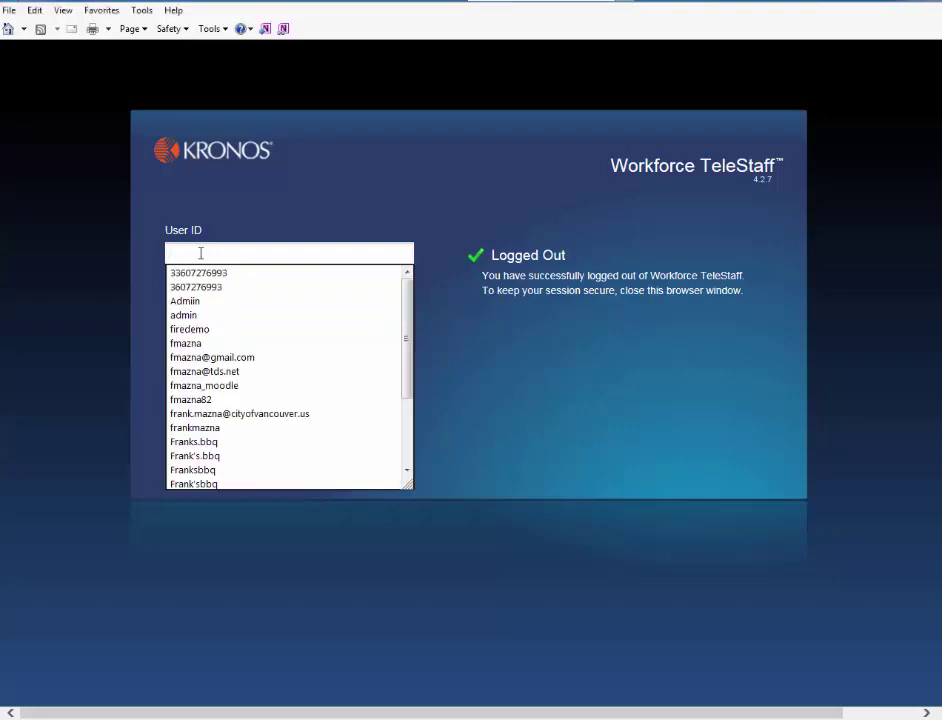
{"action": "left_click", "coordinate": [250, 209]}
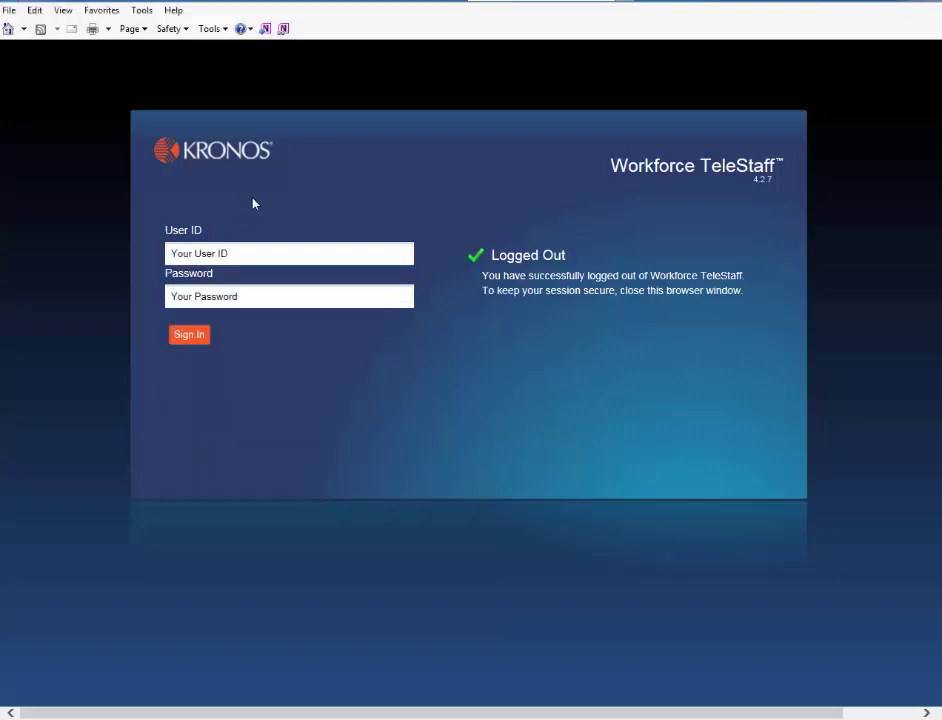
{"action": "left_click", "coordinate": [221, 248]}
{"action": "type", "text": "1925"}
{"action": "key", "text": "Tab"}
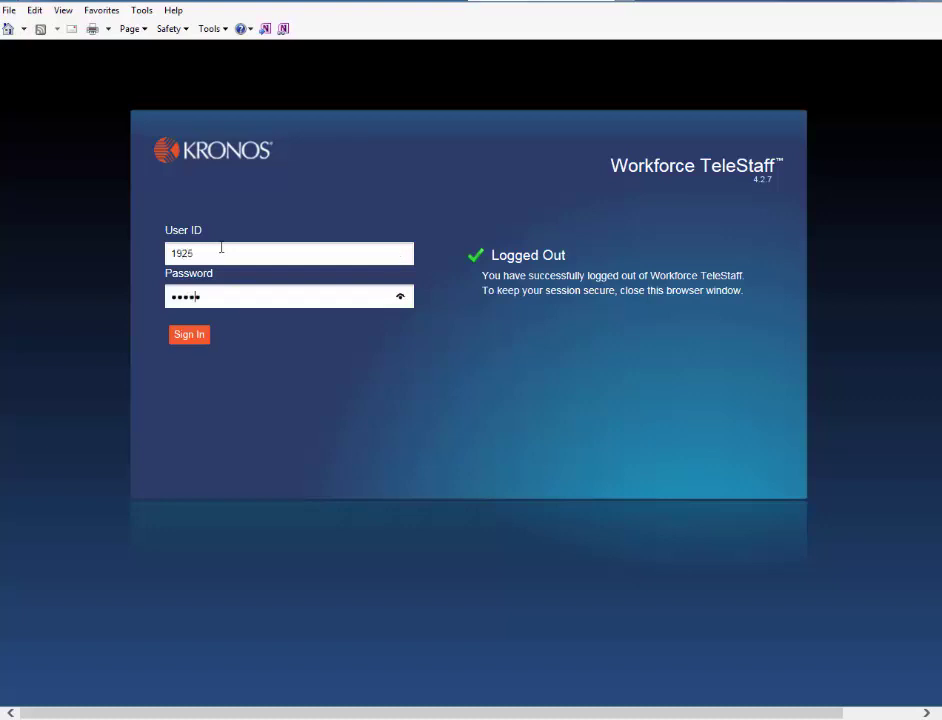
{"action": "key", "text": "Return"}
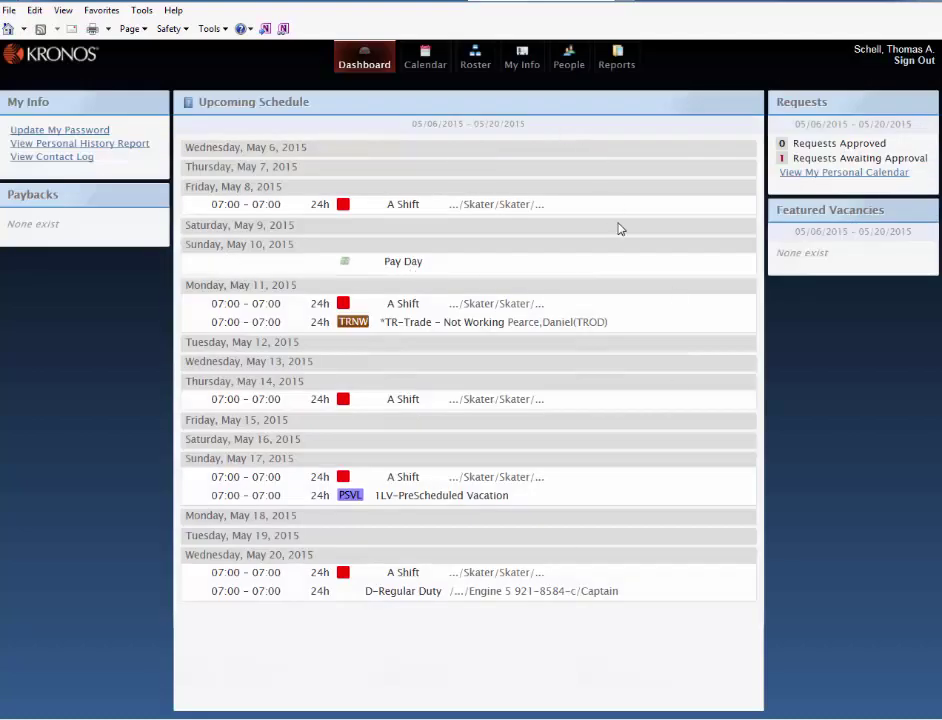
Open the Calendar and start a new entry on May 16, then cancel it
{"action": "left_click", "coordinate": [436, 70]}
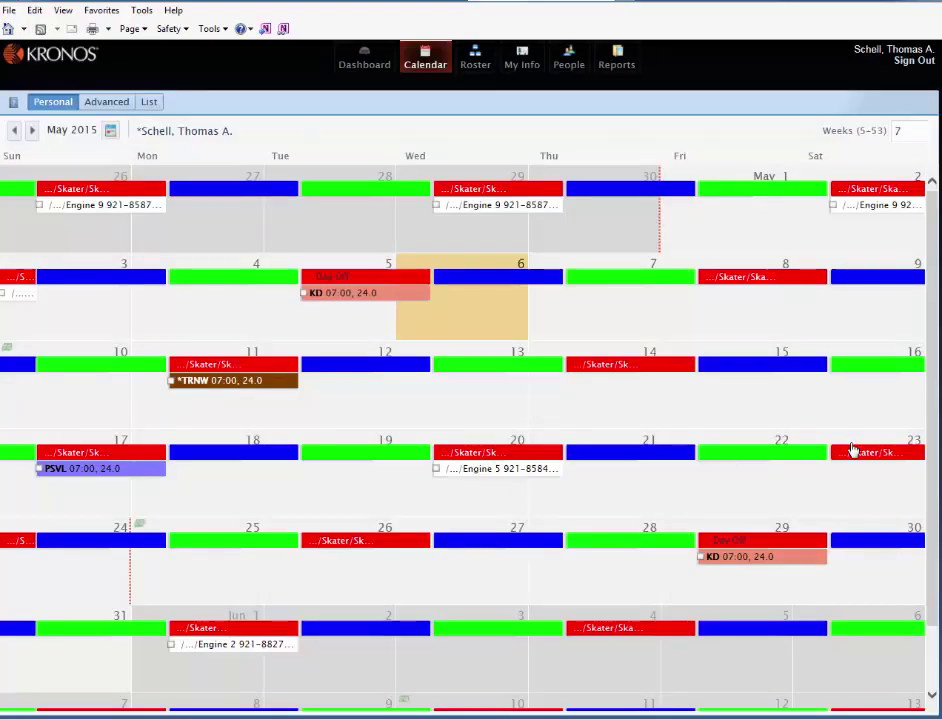
{"action": "left_click", "coordinate": [879, 398]}
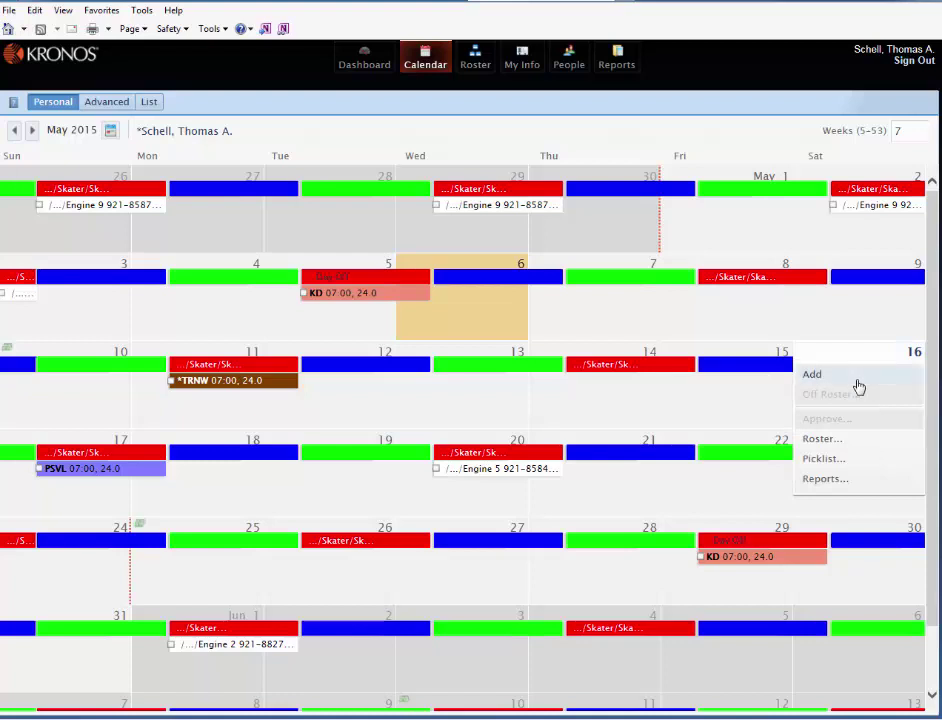
{"action": "left_click", "coordinate": [858, 386]}
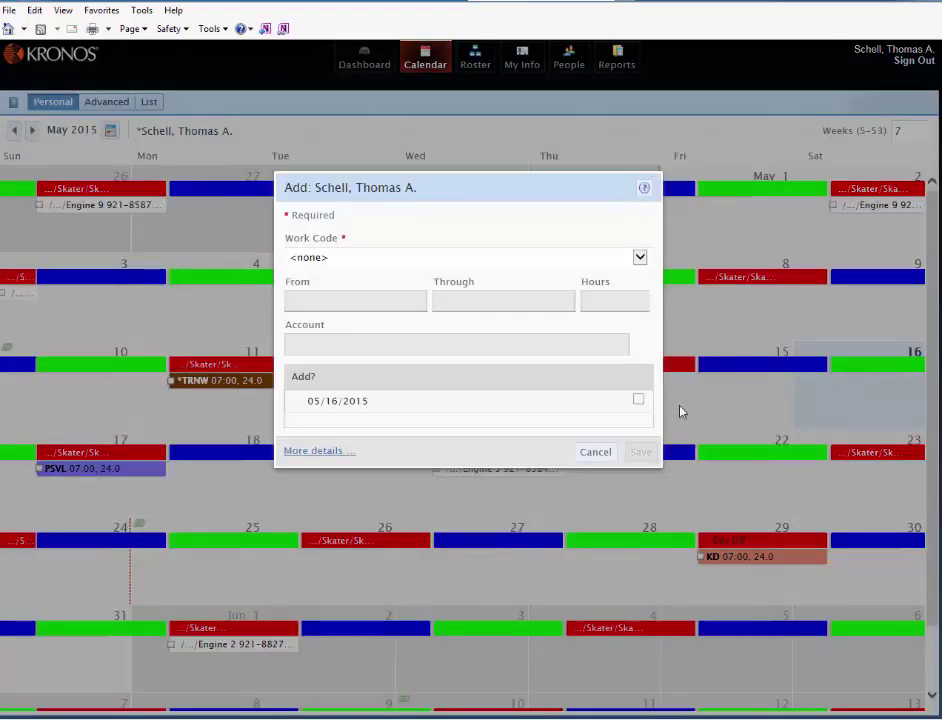
{"action": "left_click", "coordinate": [594, 452]}
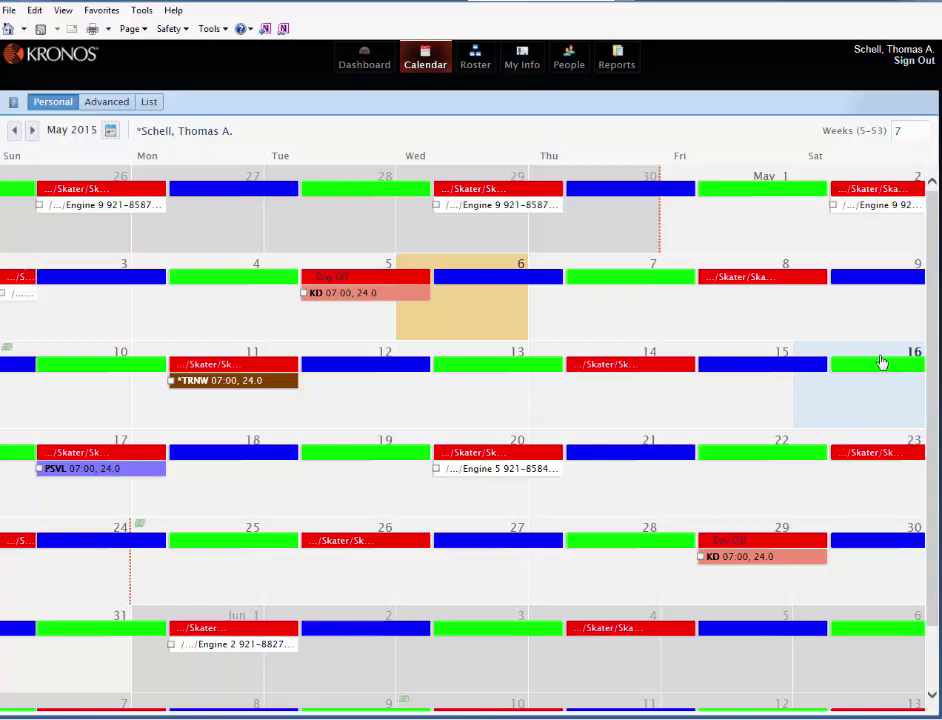
Add a D-Available For Any HB entry on Saturday, May 16, 2015
{"action": "right_click", "coordinate": [860, 406]}
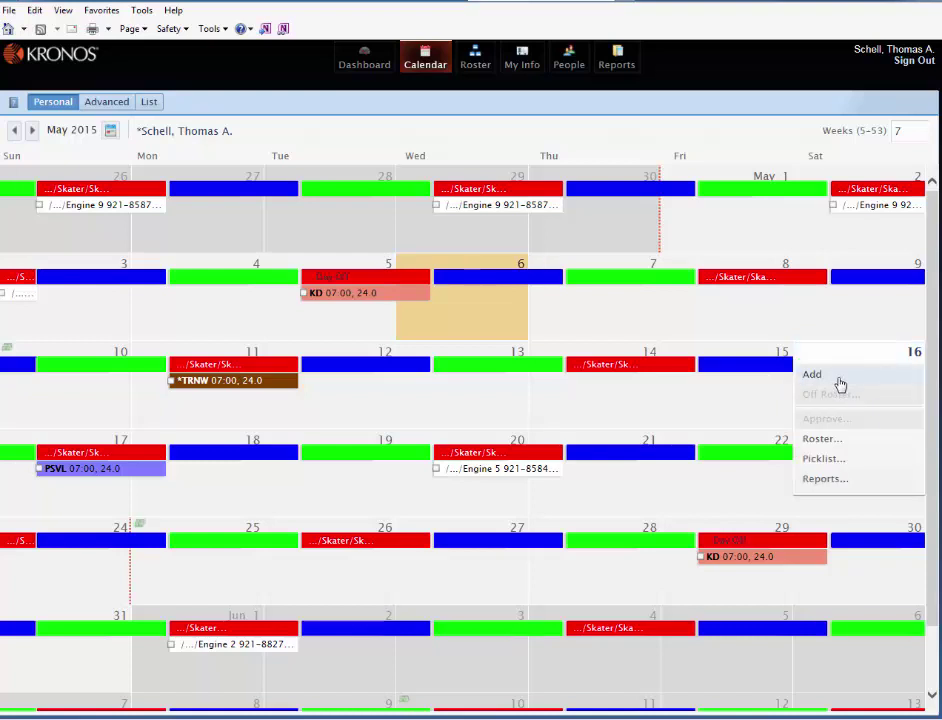
{"action": "left_click", "coordinate": [840, 385]}
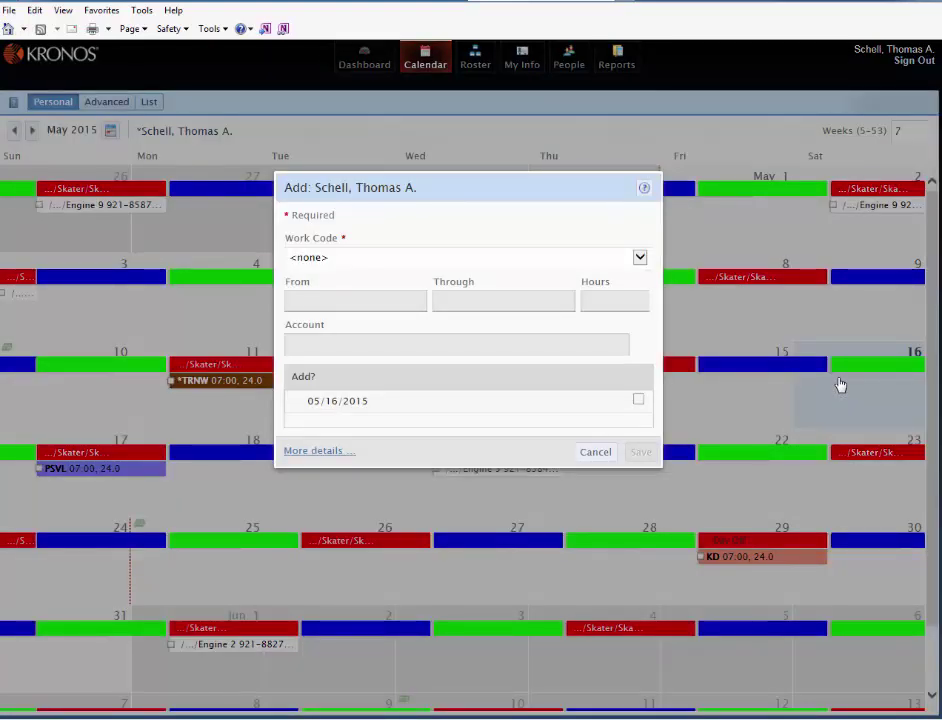
{"action": "left_click", "coordinate": [641, 259]}
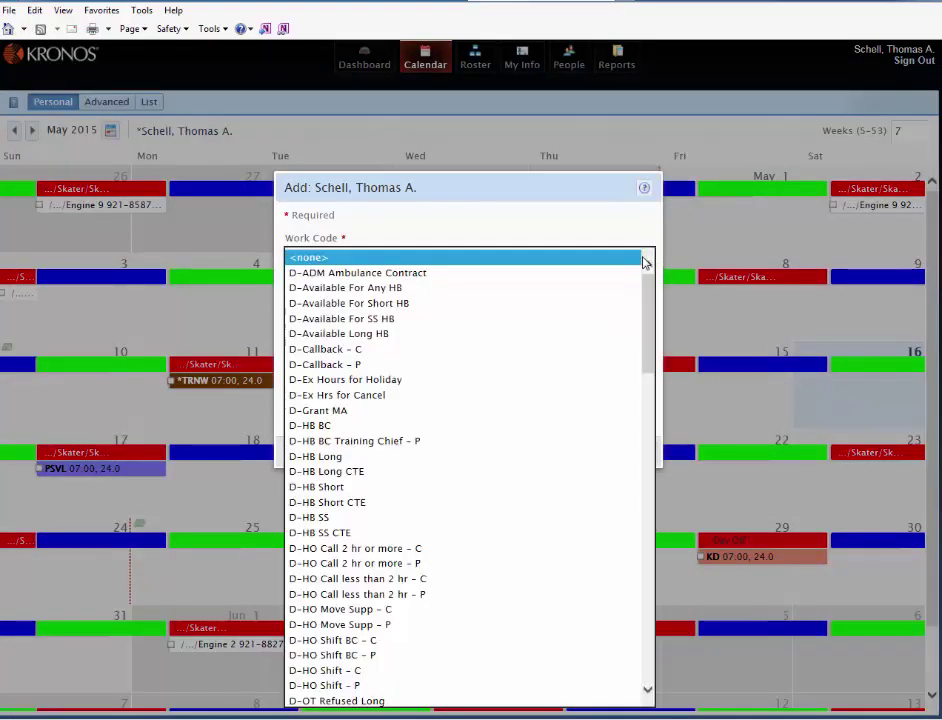
{"action": "left_click", "coordinate": [543, 289]}
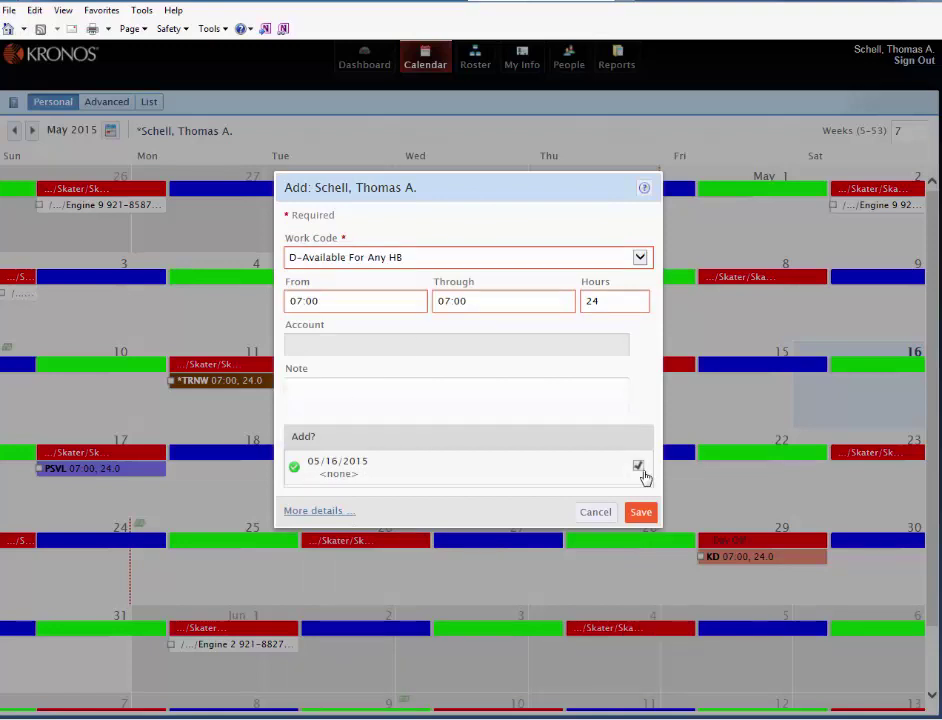
{"action": "left_click", "coordinate": [645, 513]}
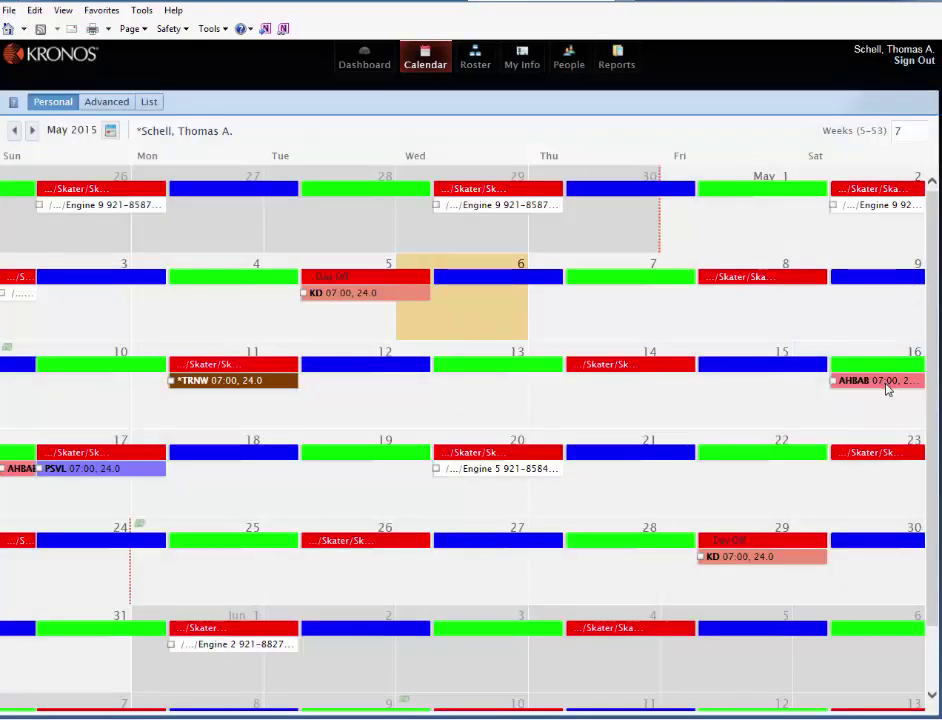
Remove the AHBAB availability entry from Saturday, May 16
{"action": "right_click", "coordinate": [886, 390]}
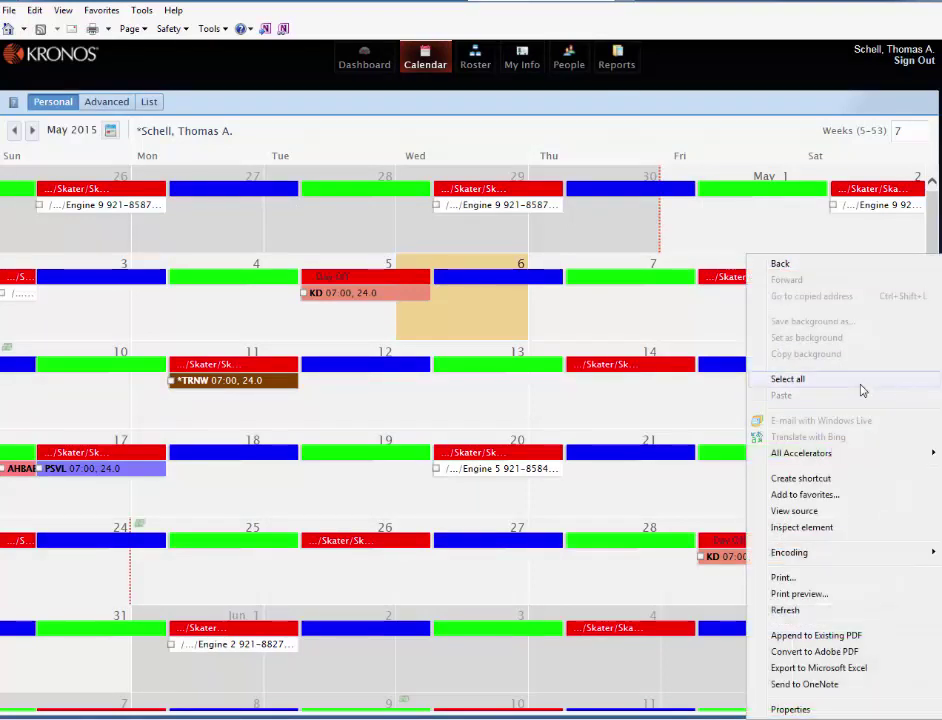
{"action": "left_click", "coordinate": [720, 414]}
{"action": "left_click", "coordinate": [884, 388]}
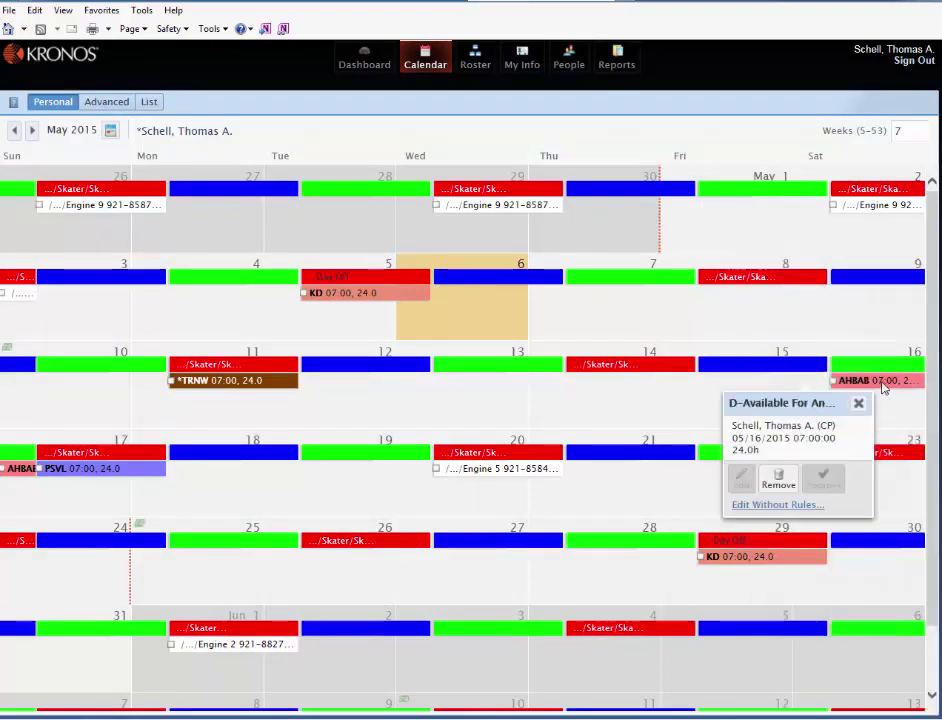
{"action": "left_click", "coordinate": [782, 481]}
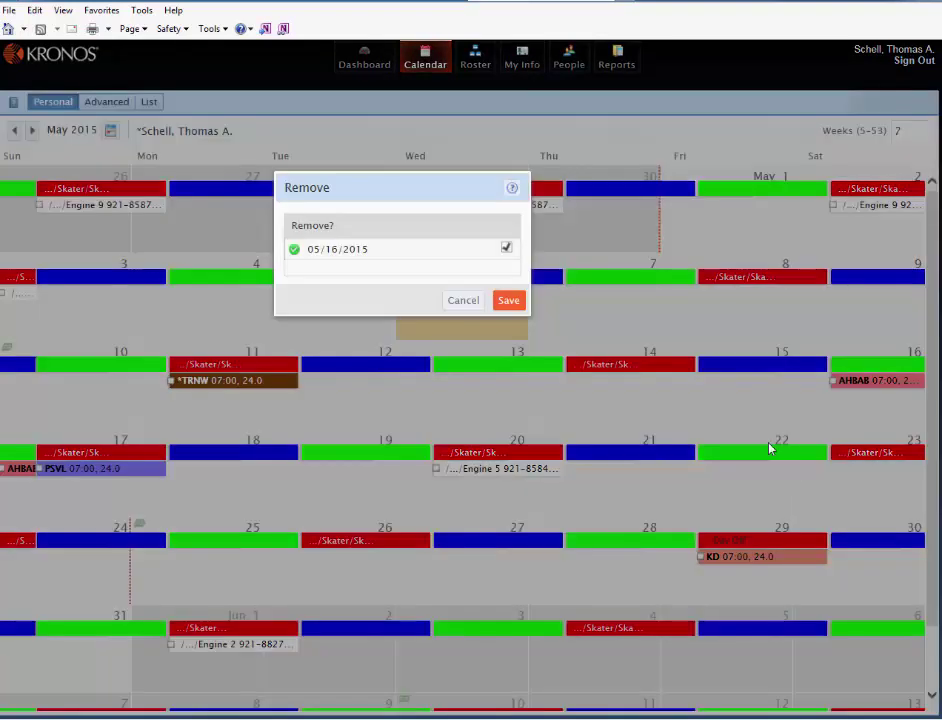
{"action": "left_click", "coordinate": [507, 300]}
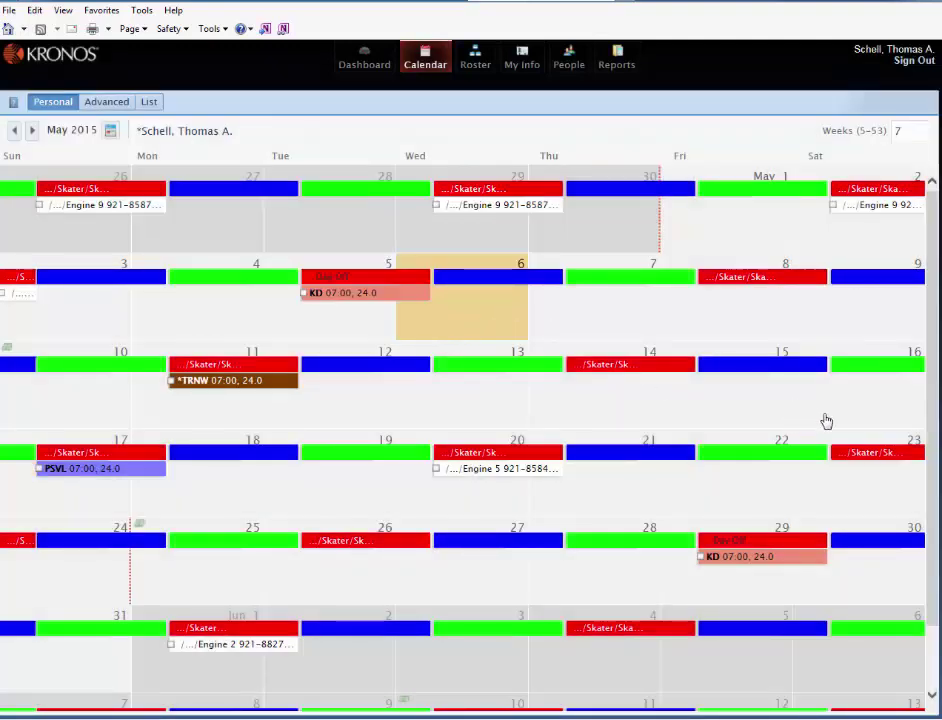
{"action": "left_click", "coordinate": [879, 406]}
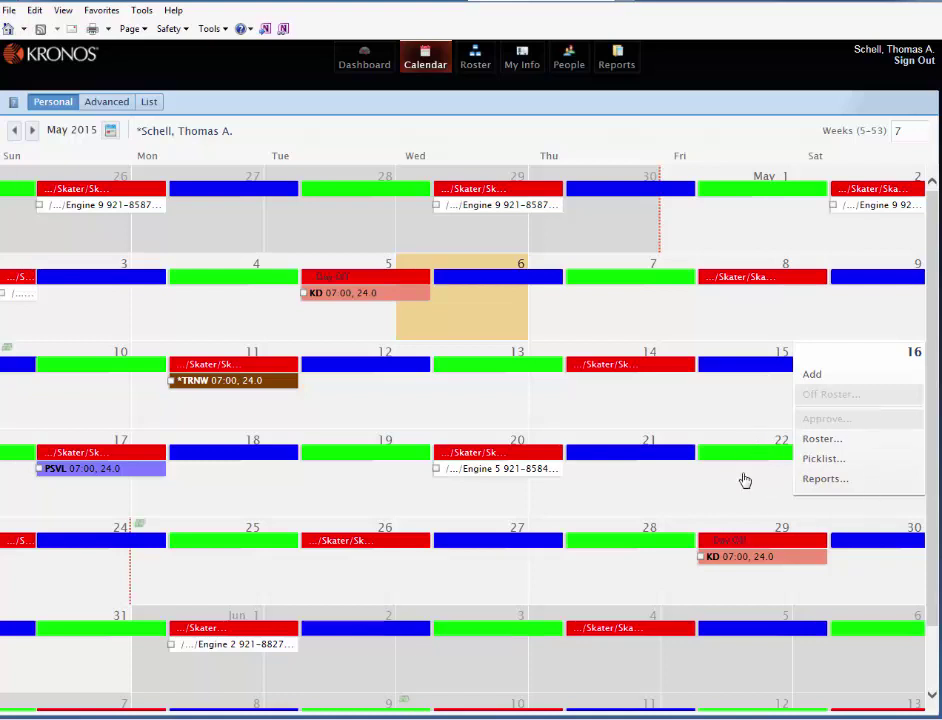
Select May 15, 16, 18 and 19 and add D-Available For Any HB entries to all four
{"action": "left_click", "coordinate": [748, 410], "text": "ctrl"}
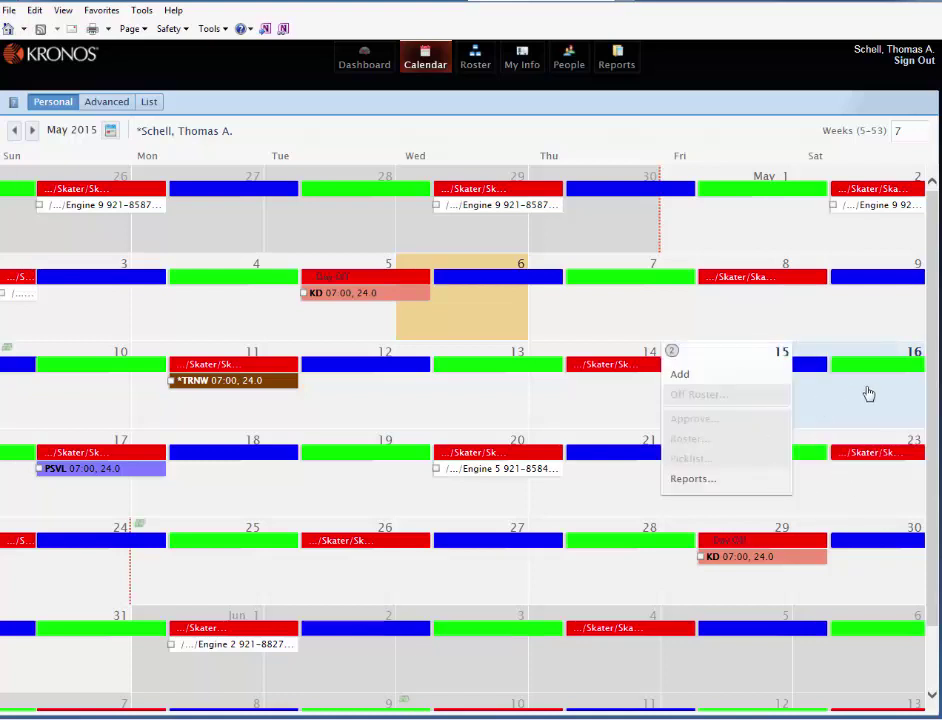
{"action": "left_click", "coordinate": [227, 492], "text": "ctrl"}
{"action": "left_click", "coordinate": [348, 493], "text": "ctrl"}
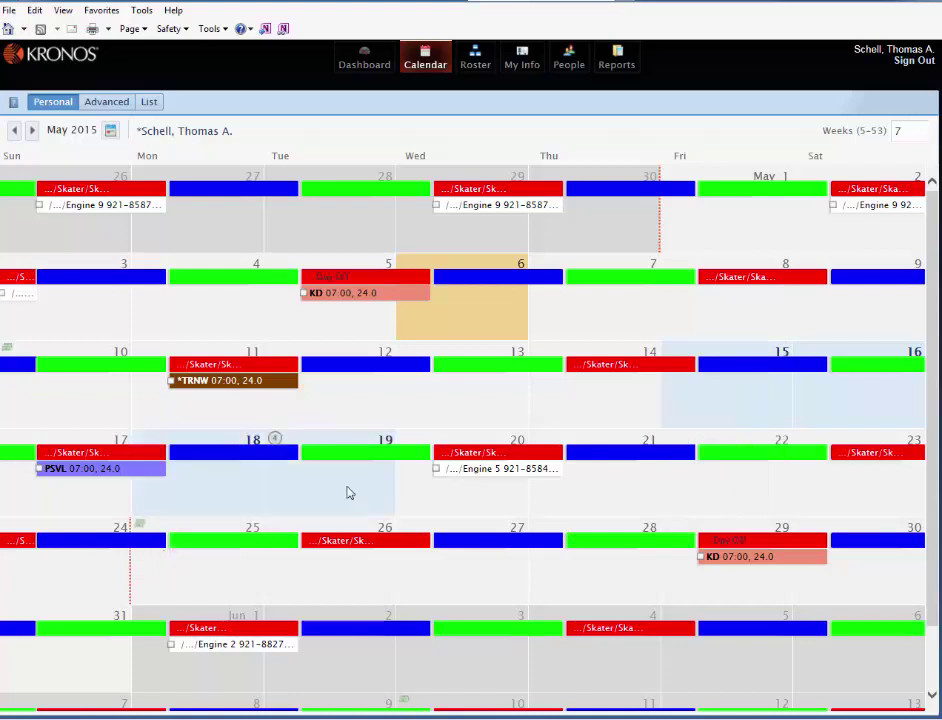
{"action": "right_click", "coordinate": [757, 402]}
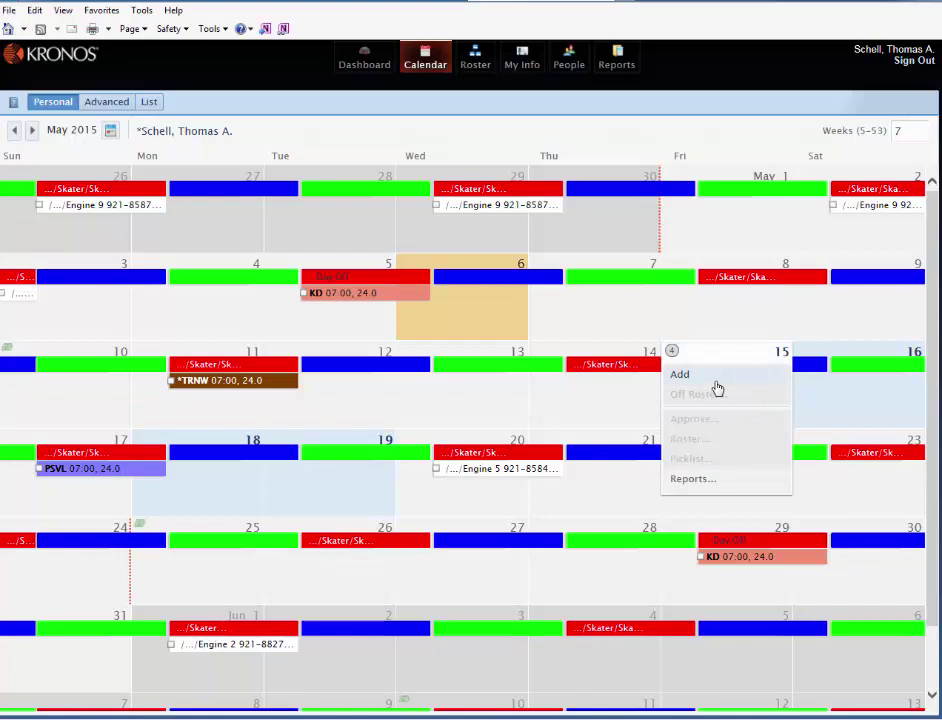
{"action": "left_click", "coordinate": [717, 384]}
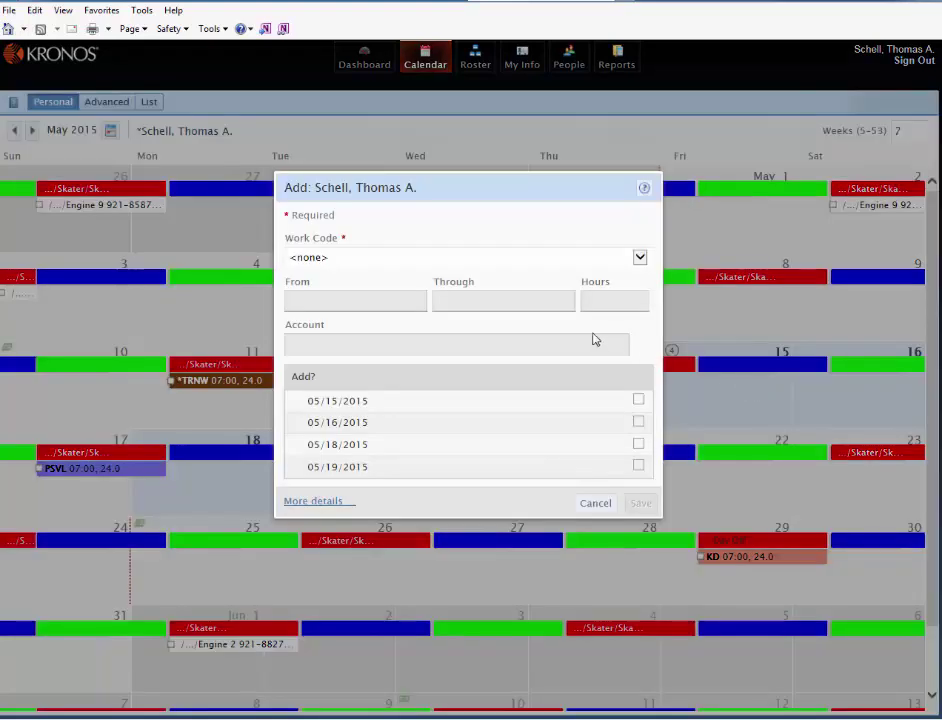
{"action": "left_click", "coordinate": [643, 260]}
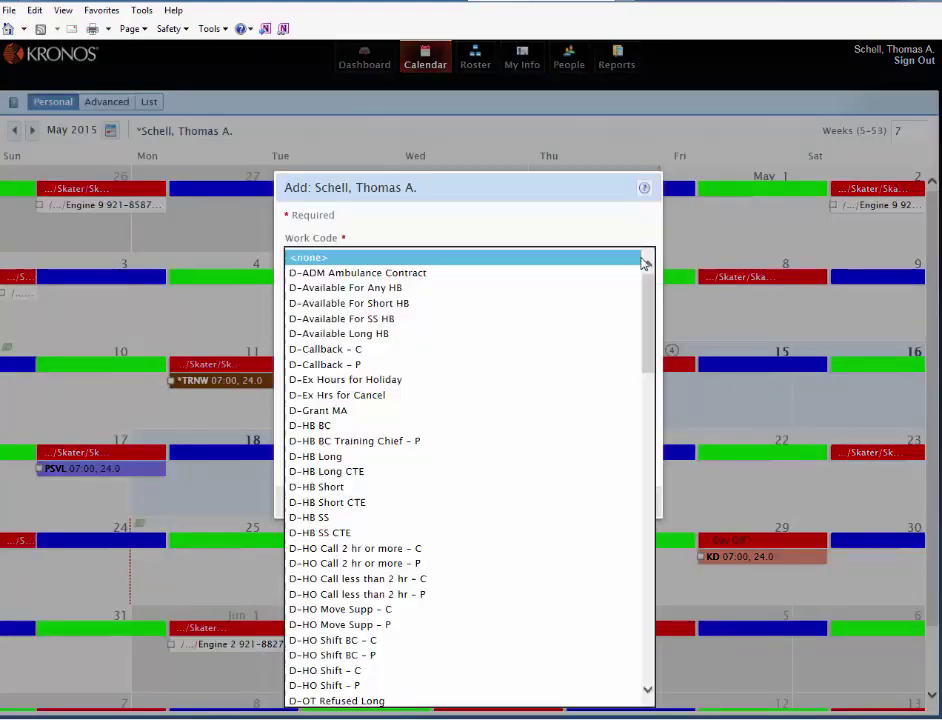
{"action": "left_click", "coordinate": [593, 296]}
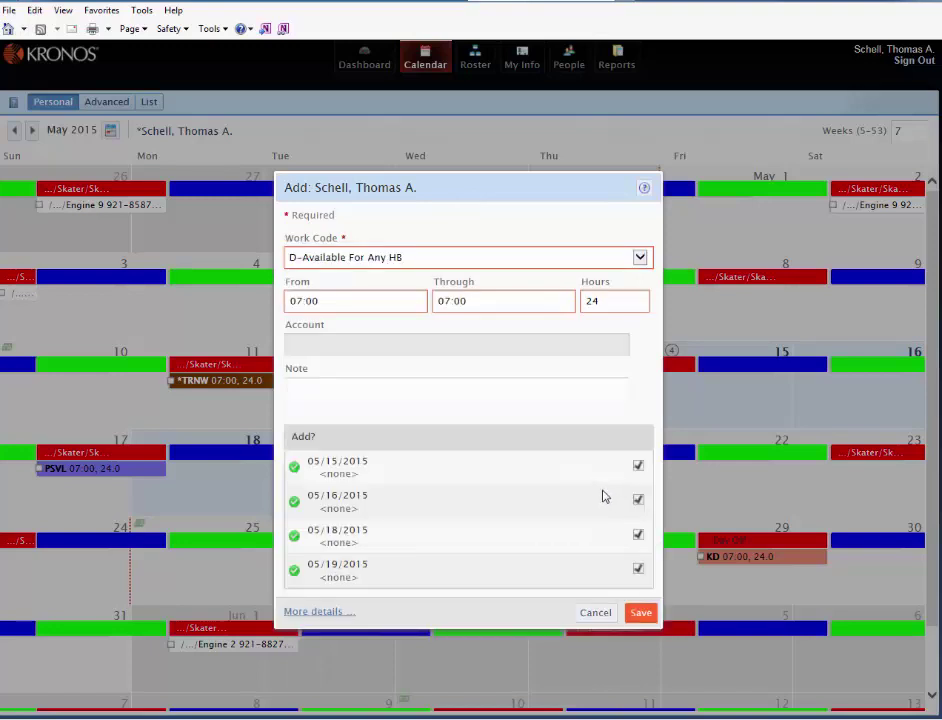
{"action": "left_click", "coordinate": [642, 615]}
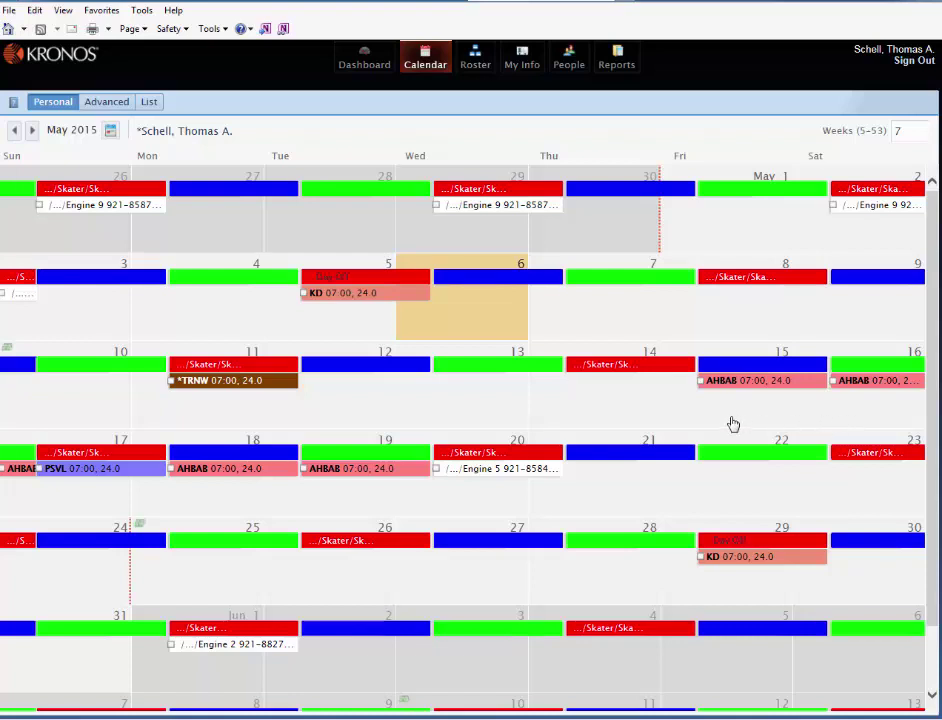
Remove the AHBAB availability entry on May 19
{"action": "left_click", "coordinate": [749, 414]}
{"action": "left_click_drag", "start_coordinate": [242, 505], "coordinate": [345, 504]}
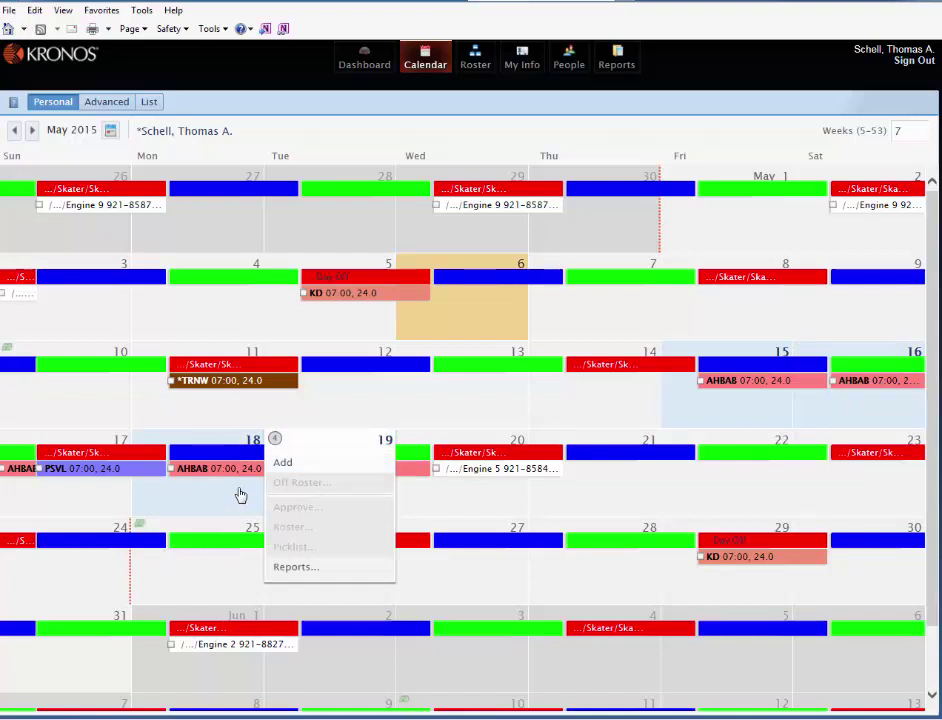
{"action": "left_click", "coordinate": [240, 495]}
{"action": "left_click", "coordinate": [306, 505]}
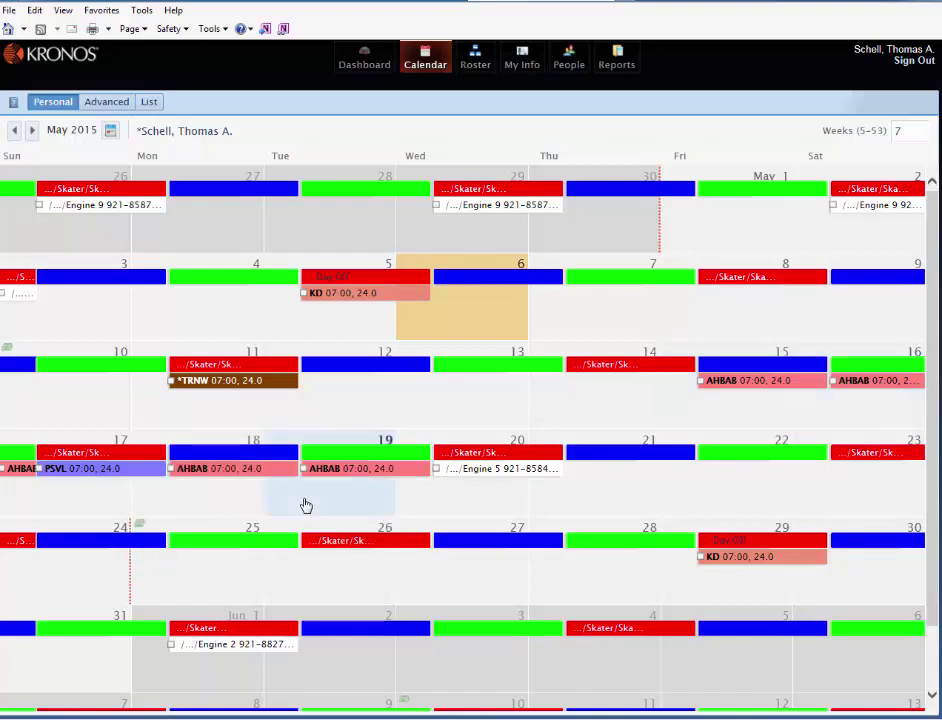
{"action": "left_click", "coordinate": [306, 505]}
{"action": "left_click", "coordinate": [238, 497]}
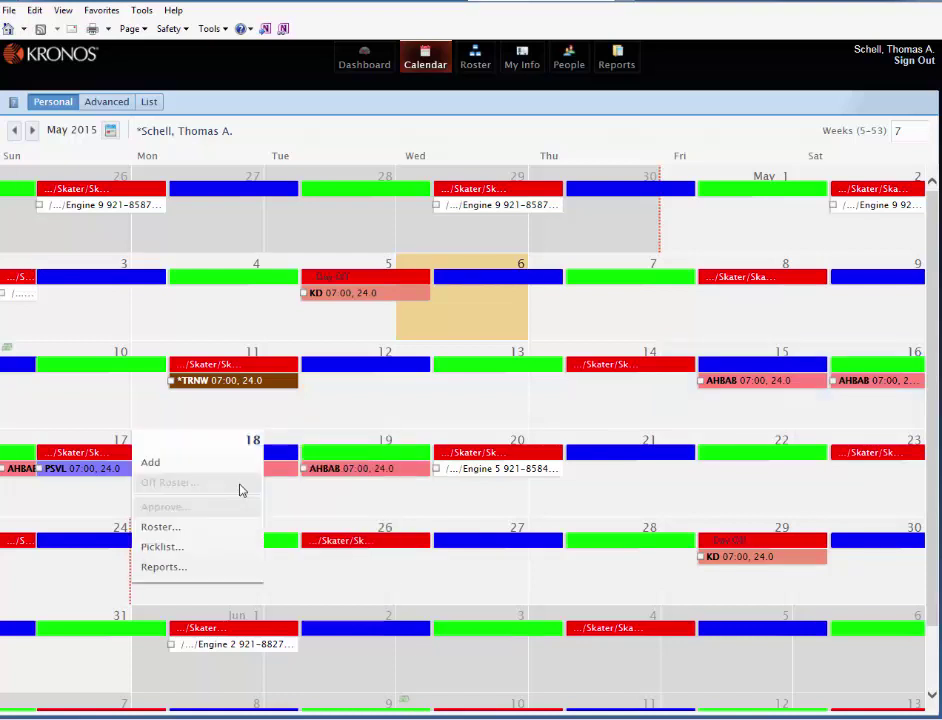
{"action": "left_click", "coordinate": [316, 470]}
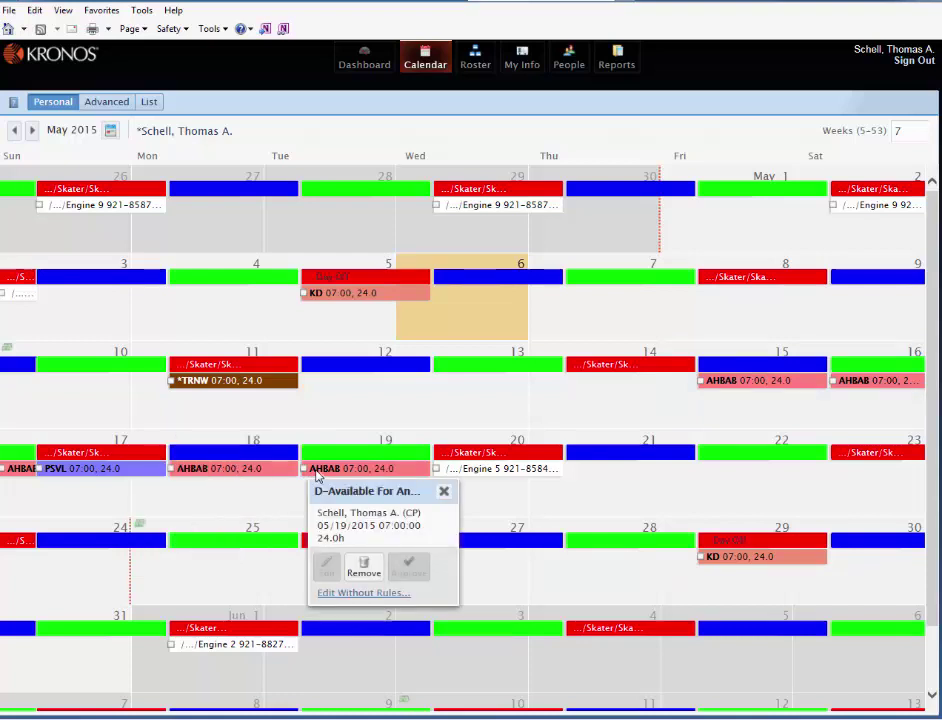
{"action": "left_click", "coordinate": [363, 568]}
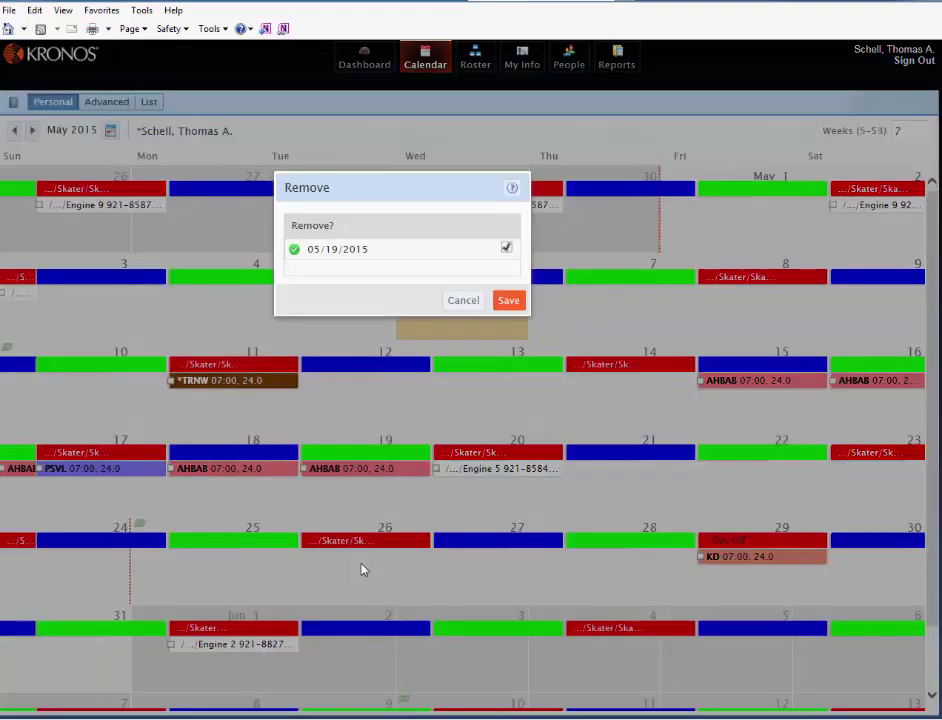
{"action": "left_click", "coordinate": [509, 300]}
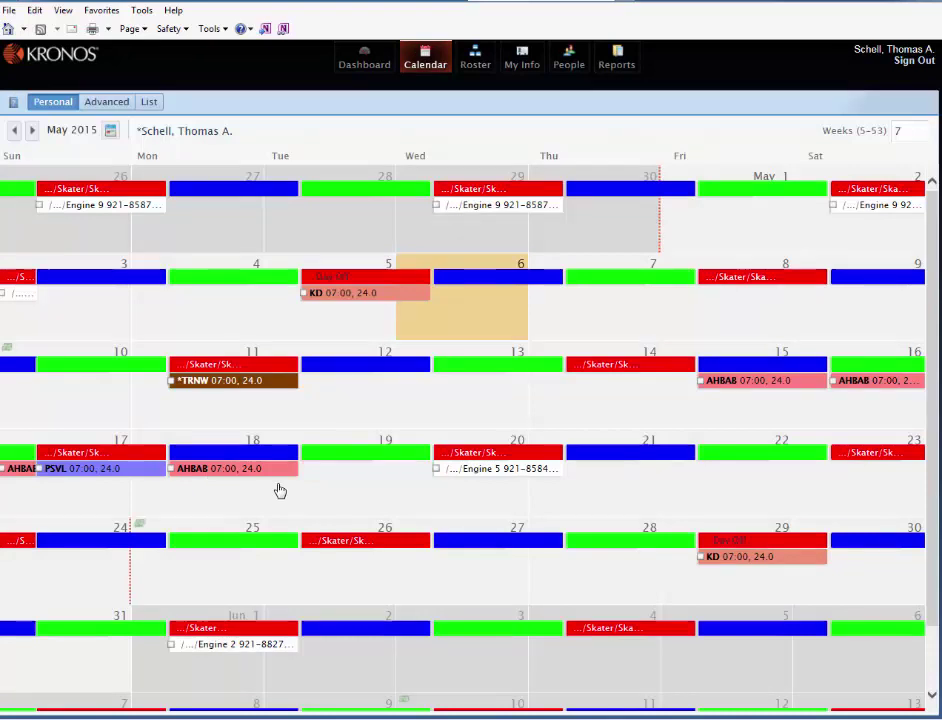
Remove the AHBAB availability entries on May 15, 16 and 18
{"action": "left_click", "coordinate": [775, 386]}
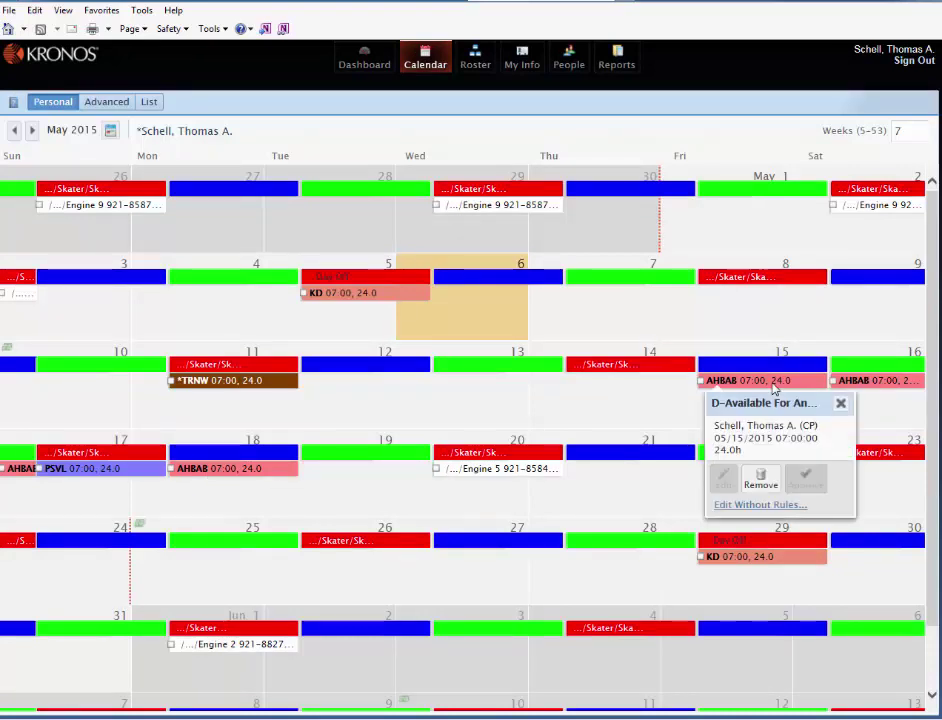
{"action": "left_click", "coordinate": [760, 479]}
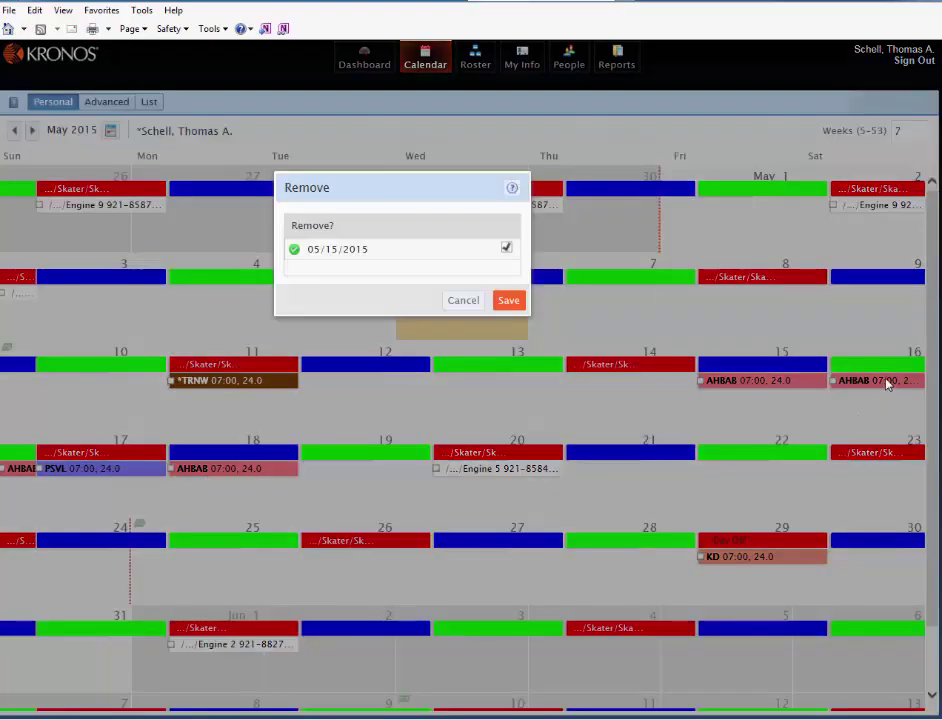
{"action": "left_click", "coordinate": [508, 300]}
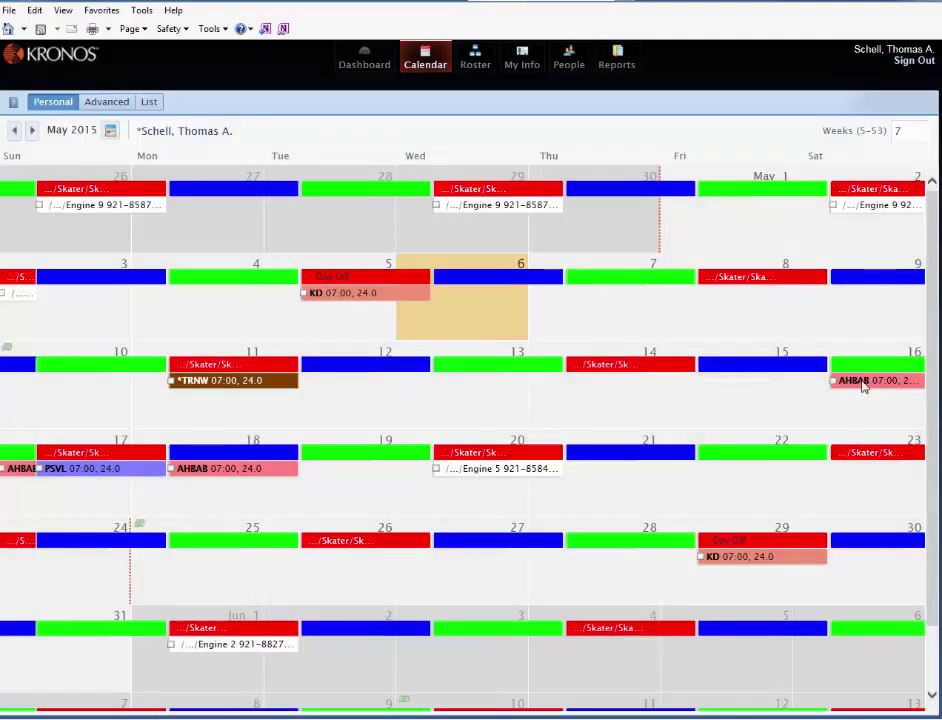
{"action": "left_click", "coordinate": [864, 383]}
{"action": "left_click", "coordinate": [779, 482]}
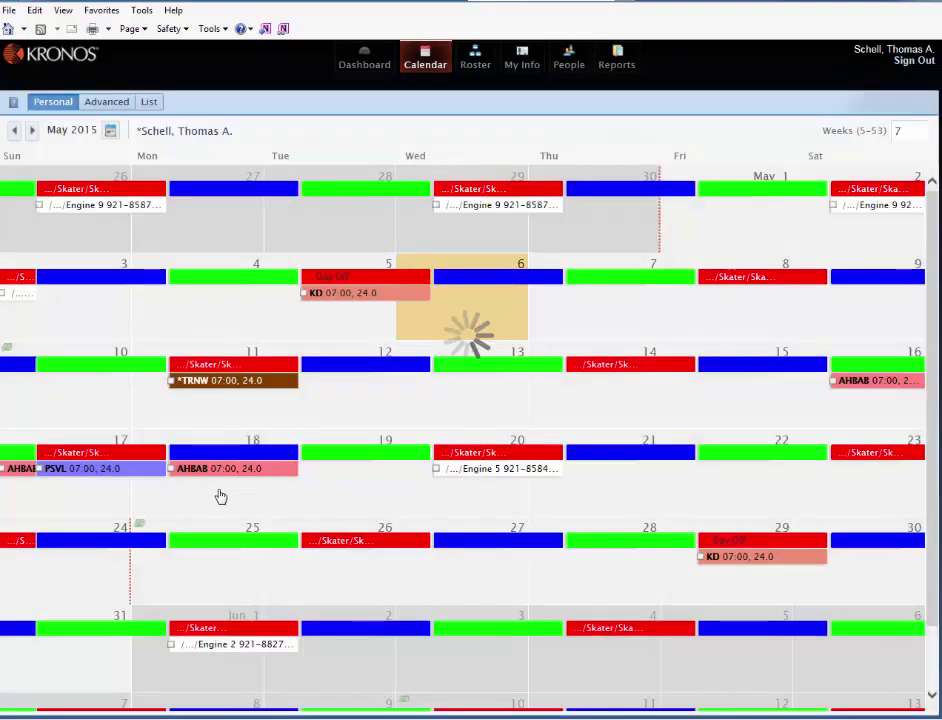
{"action": "left_click", "coordinate": [229, 476]}
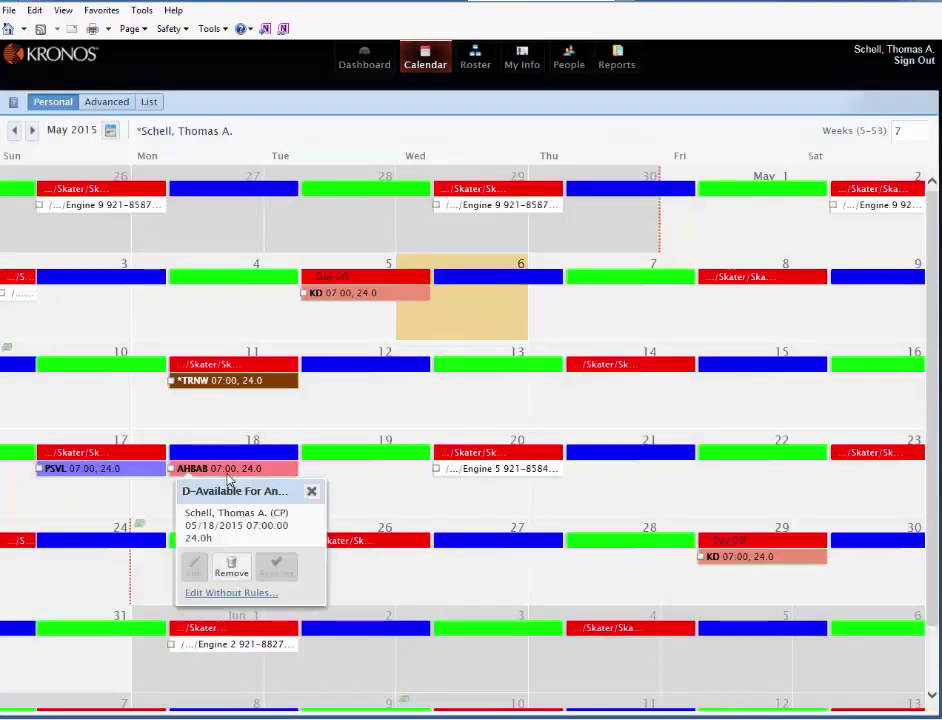
{"action": "left_click", "coordinate": [231, 567]}
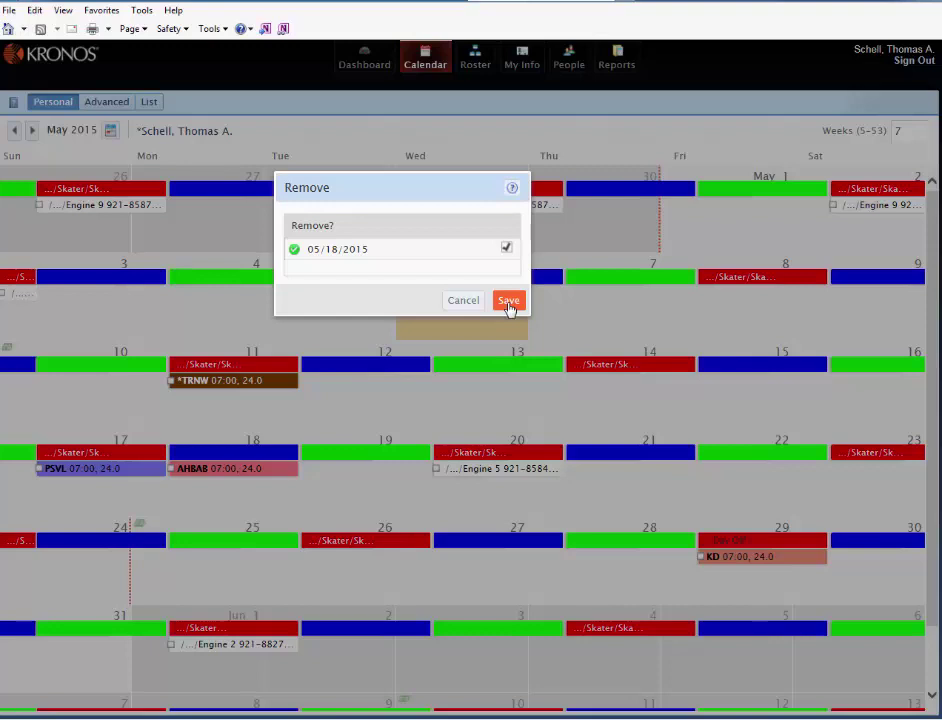
{"action": "left_click", "coordinate": [509, 302]}
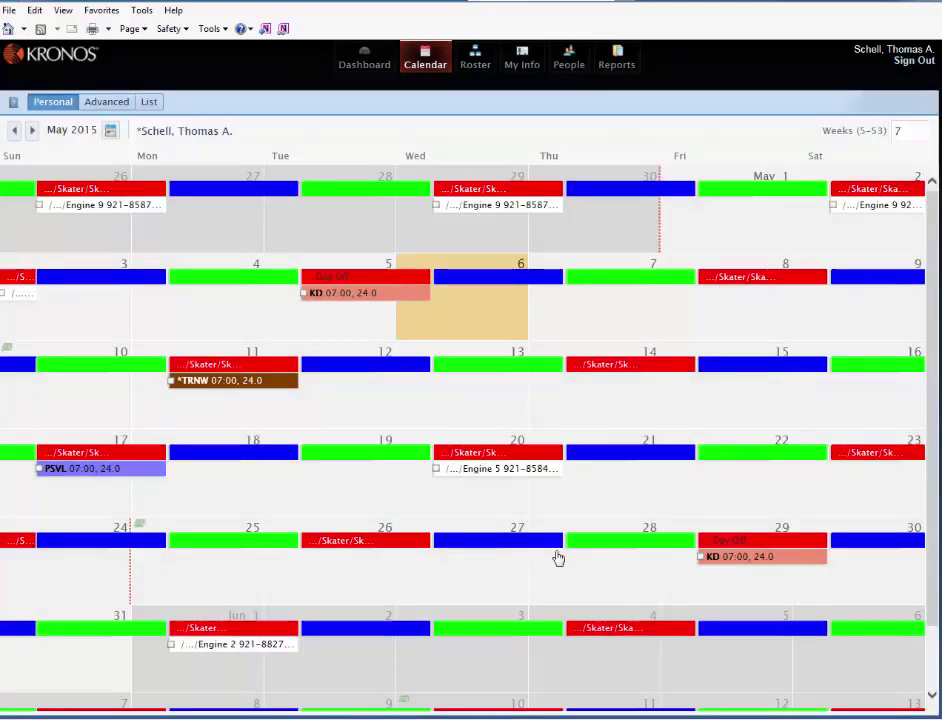
Open My Info to view personal details and contact phone numbers
{"action": "left_click", "coordinate": [521, 73]}
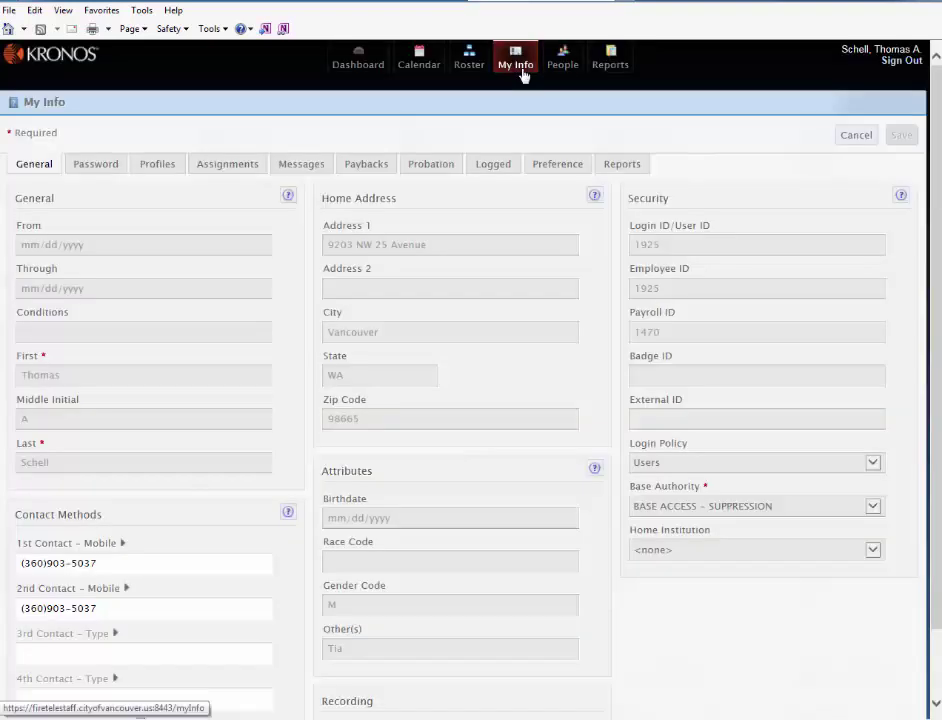